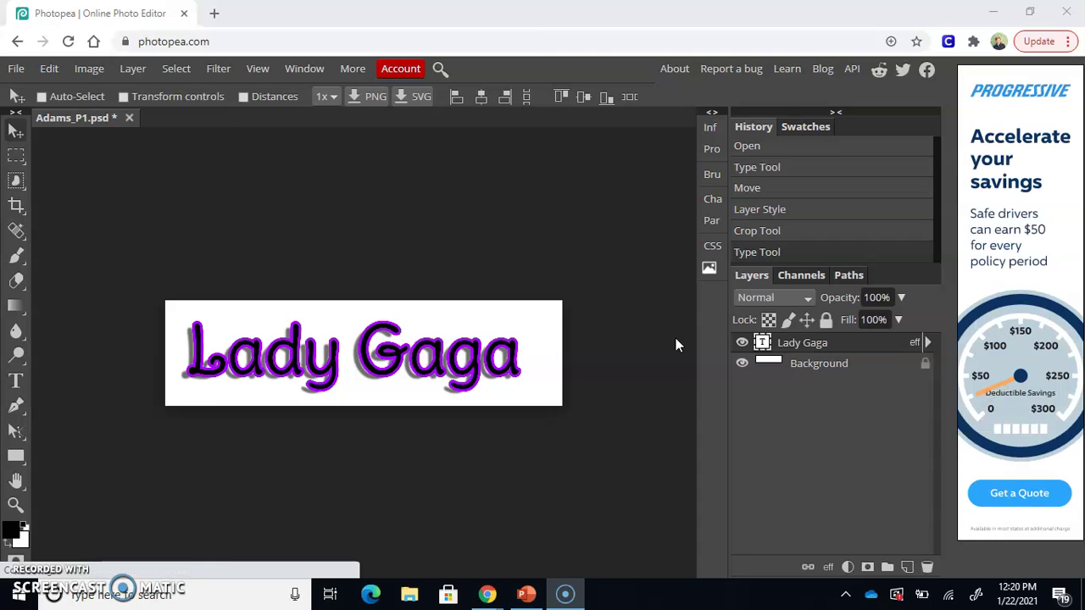
Choose JPG under File > Export as to bring up the Save for web dialog.
click(17, 71)
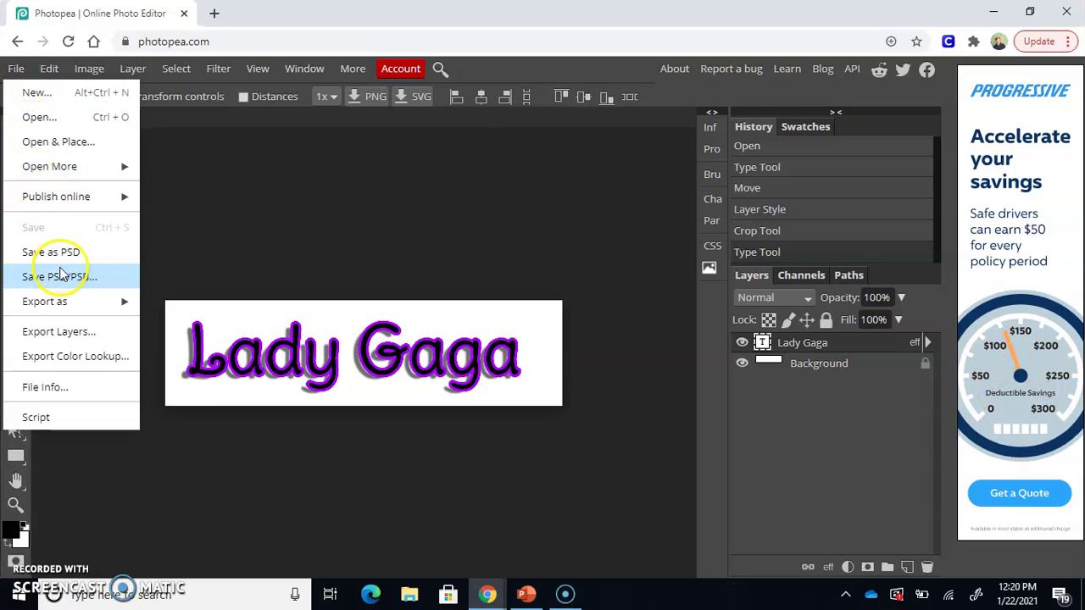
mouse_move(78, 312)
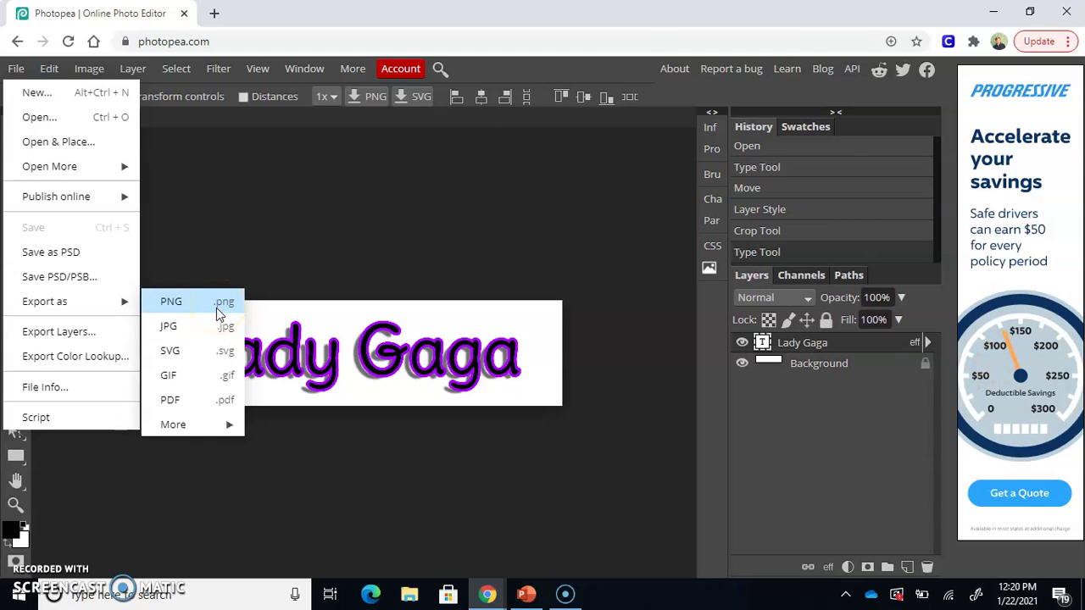
click(217, 416)
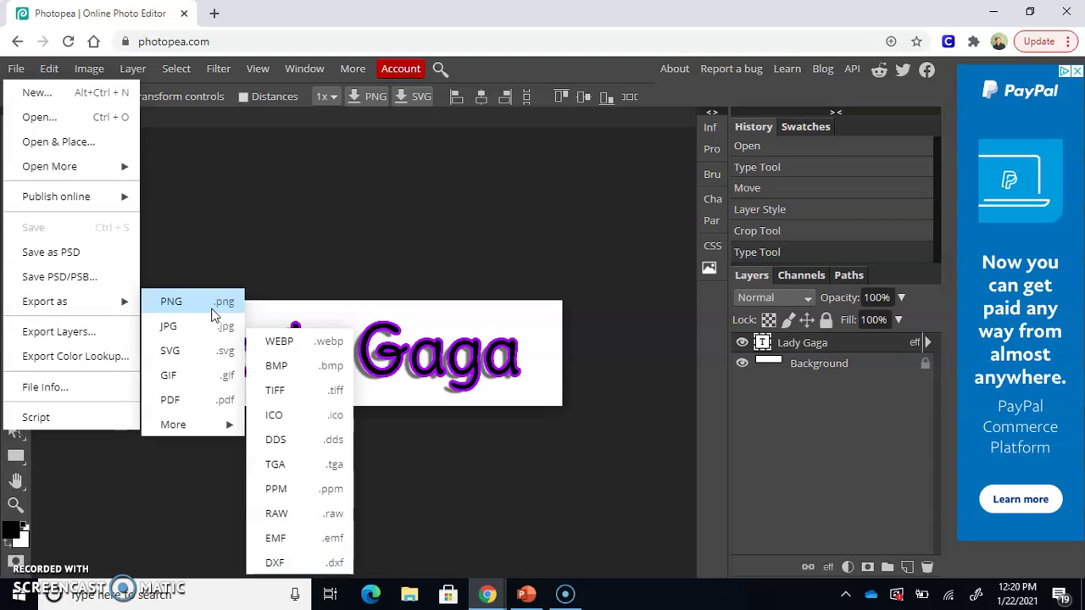
click(208, 333)
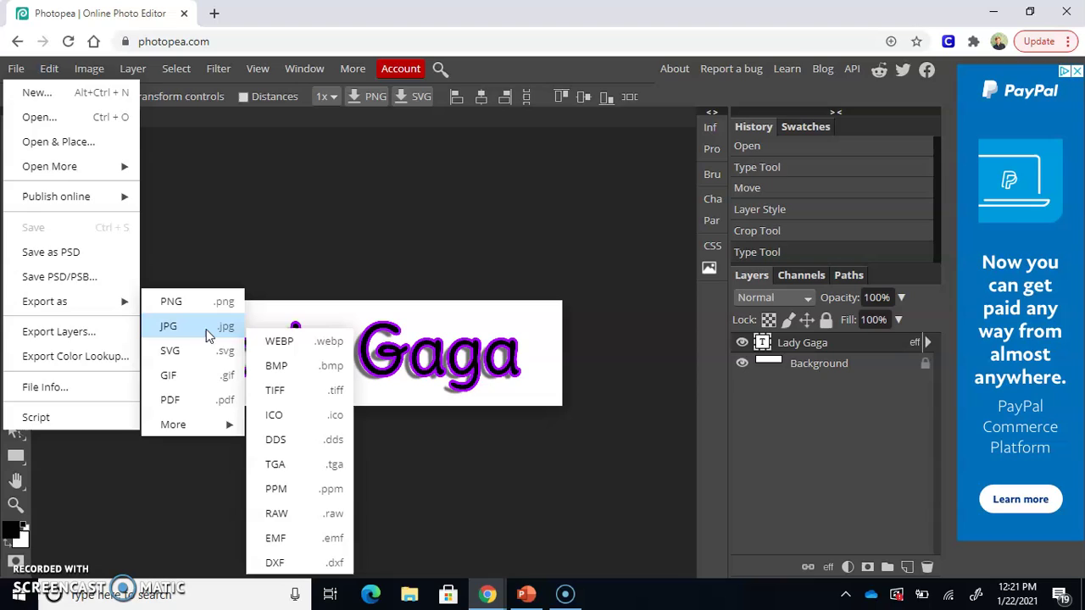
click(202, 427)
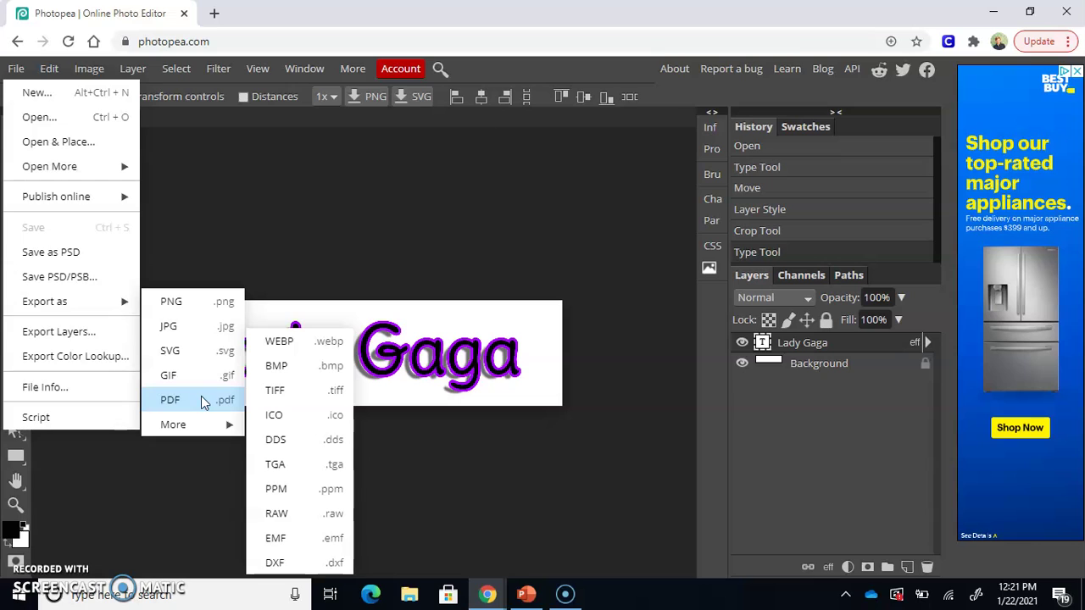
click(216, 330)
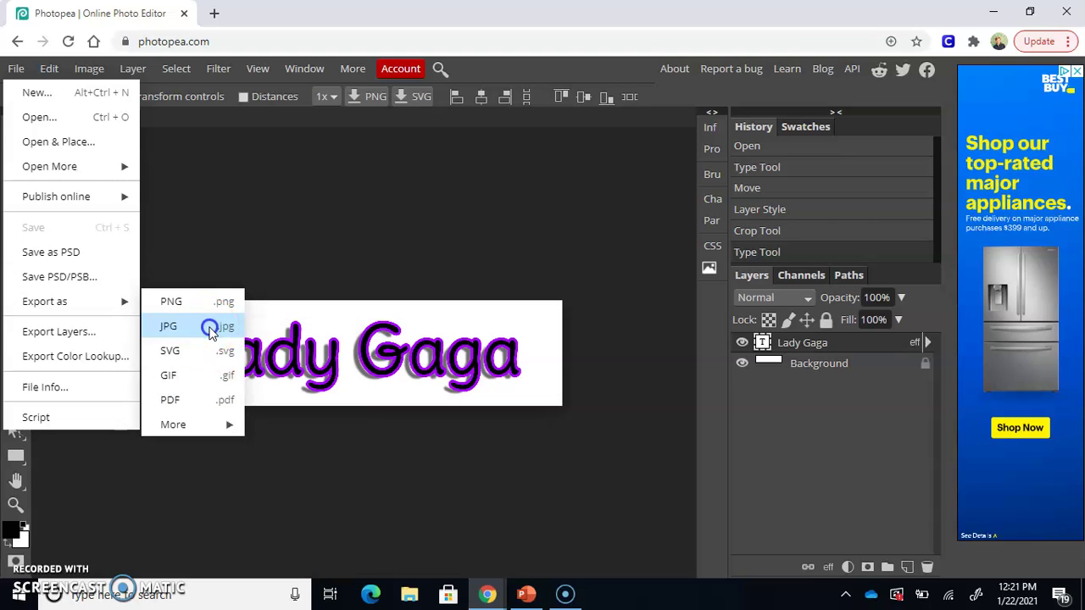
Save the design as Adams_P1.jpg at 70% JPG quality.
click(211, 332)
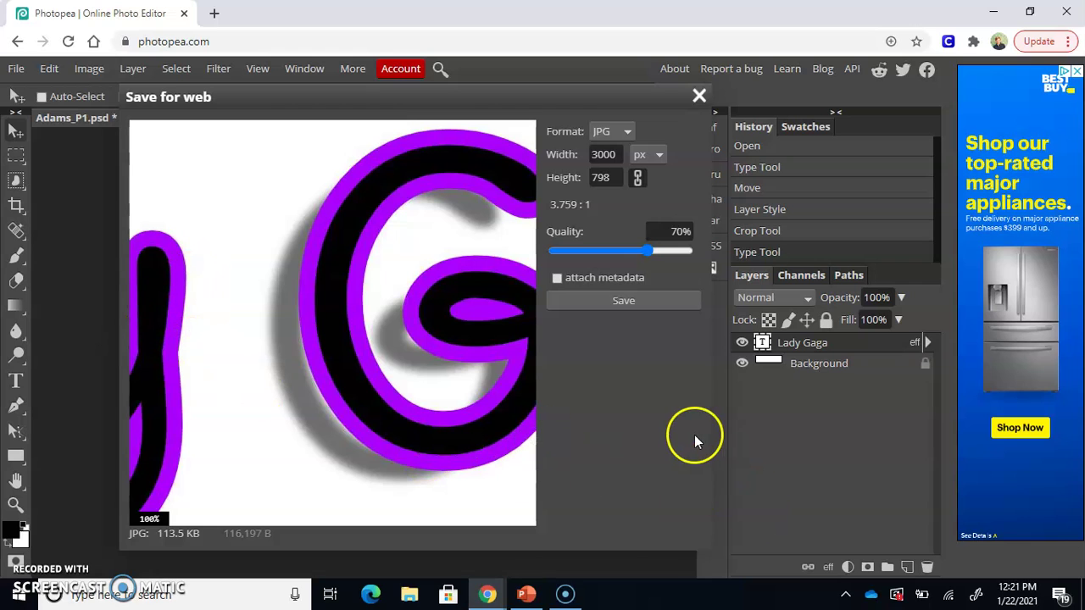
click(626, 303)
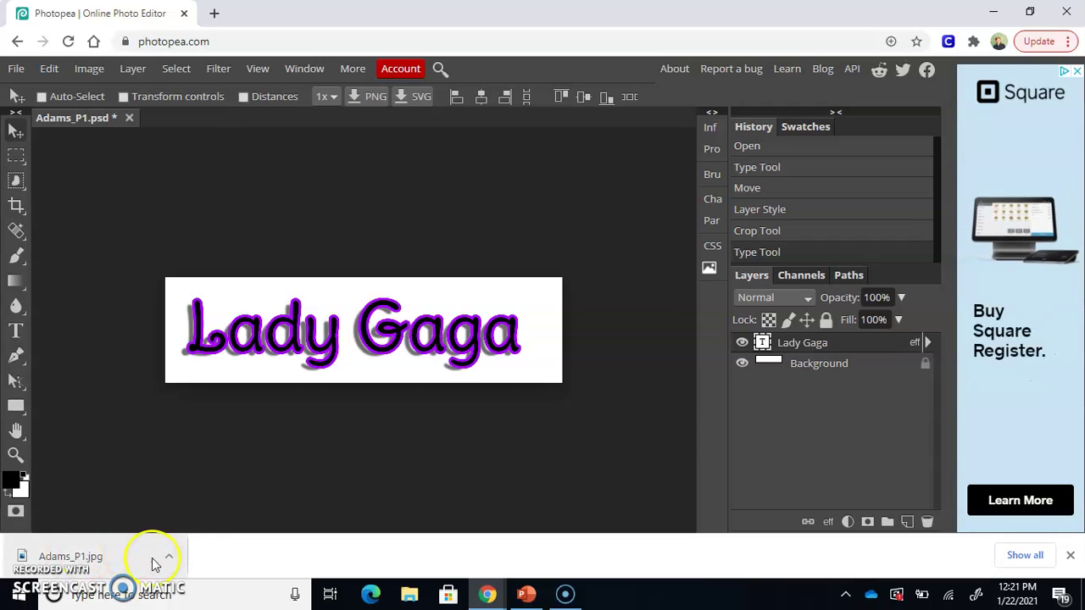
Move the downloaded Adams_P1.jpg into Pictures, replacing the older copy, and close Explorer.
click(168, 559)
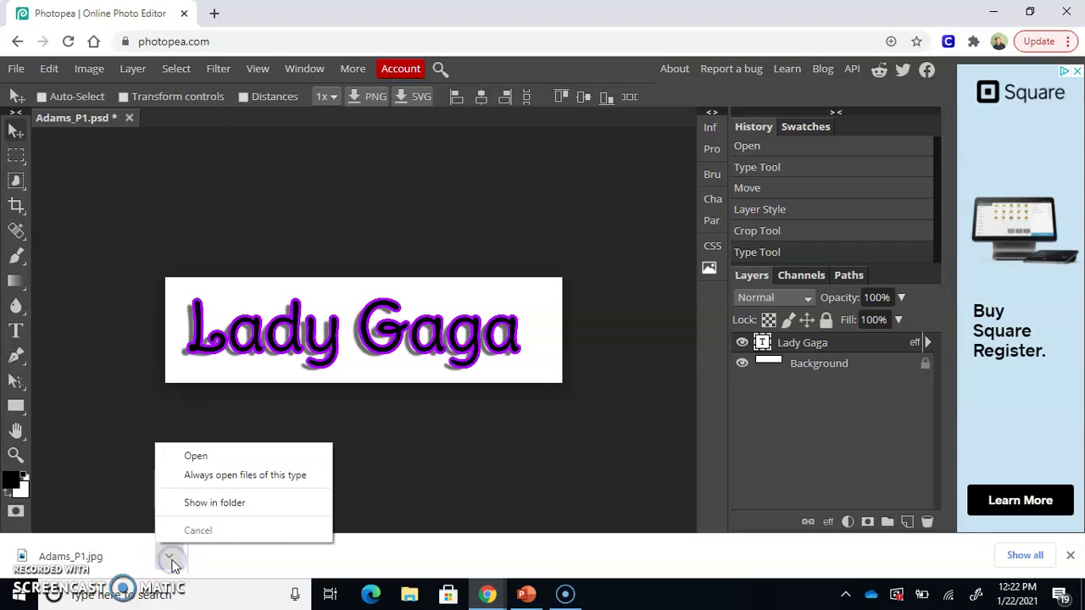
click(272, 505)
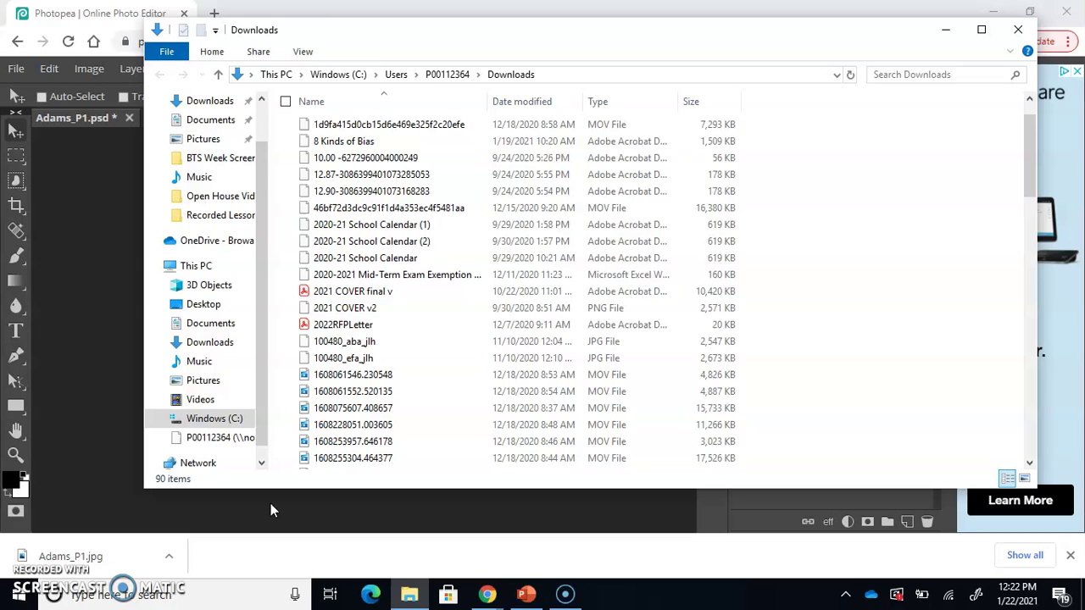
click(342, 466)
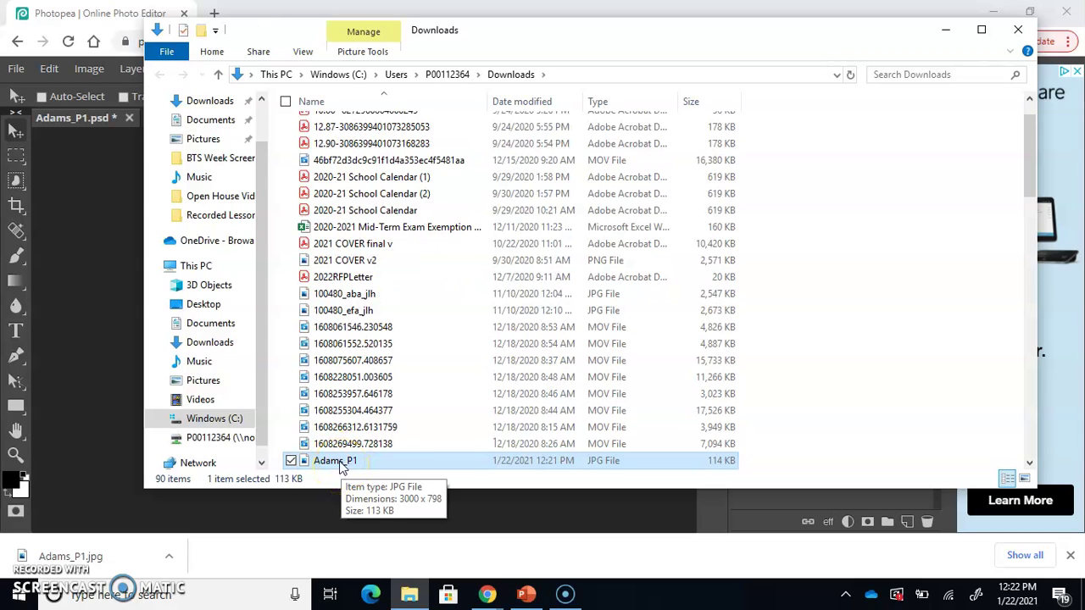
drag(341, 466, 210, 143)
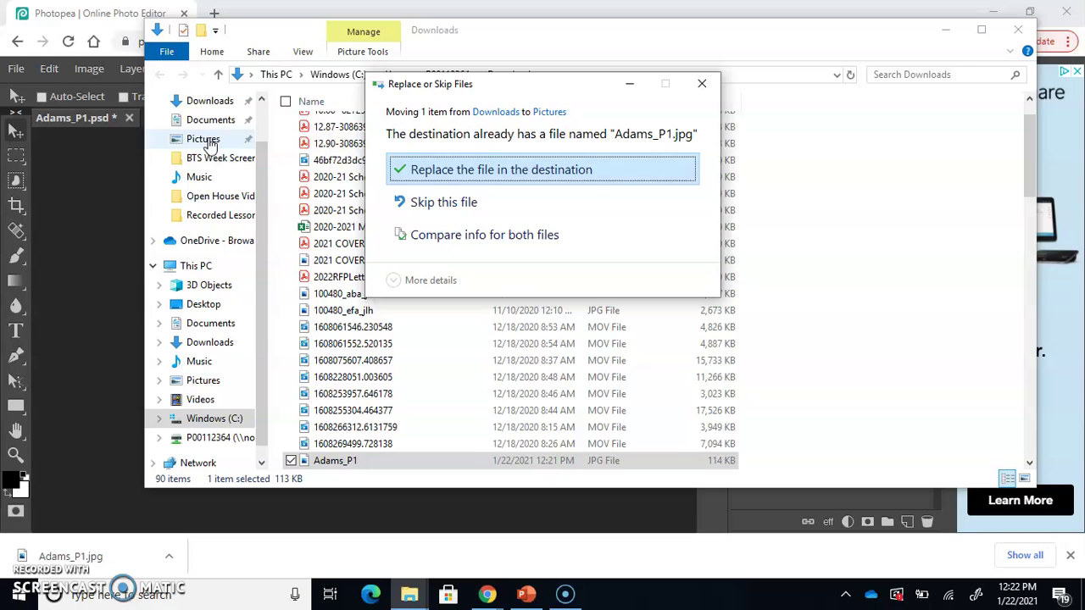
click(504, 171)
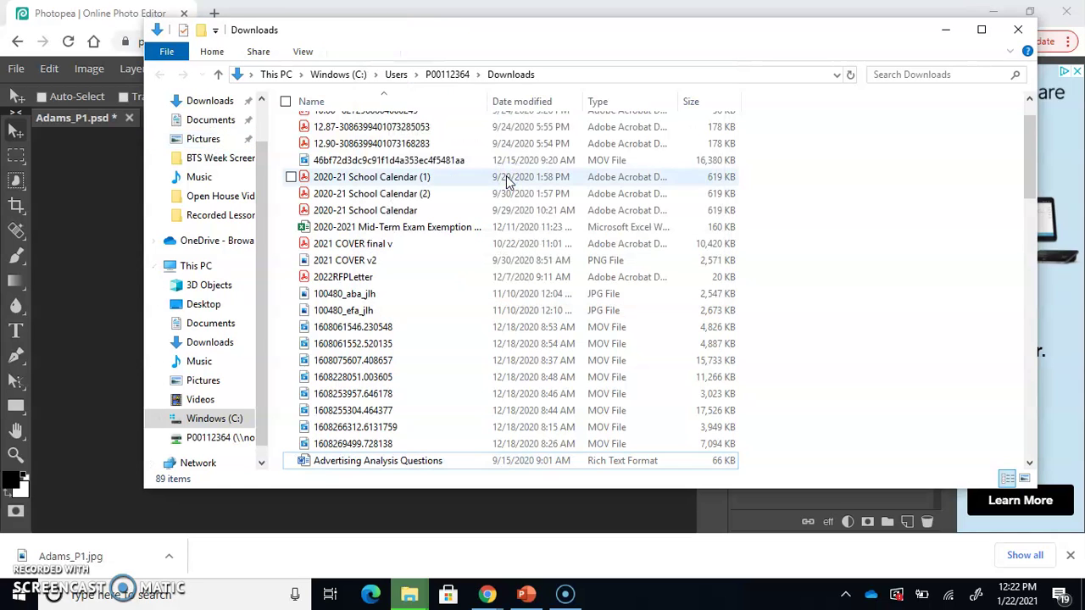
click(1017, 31)
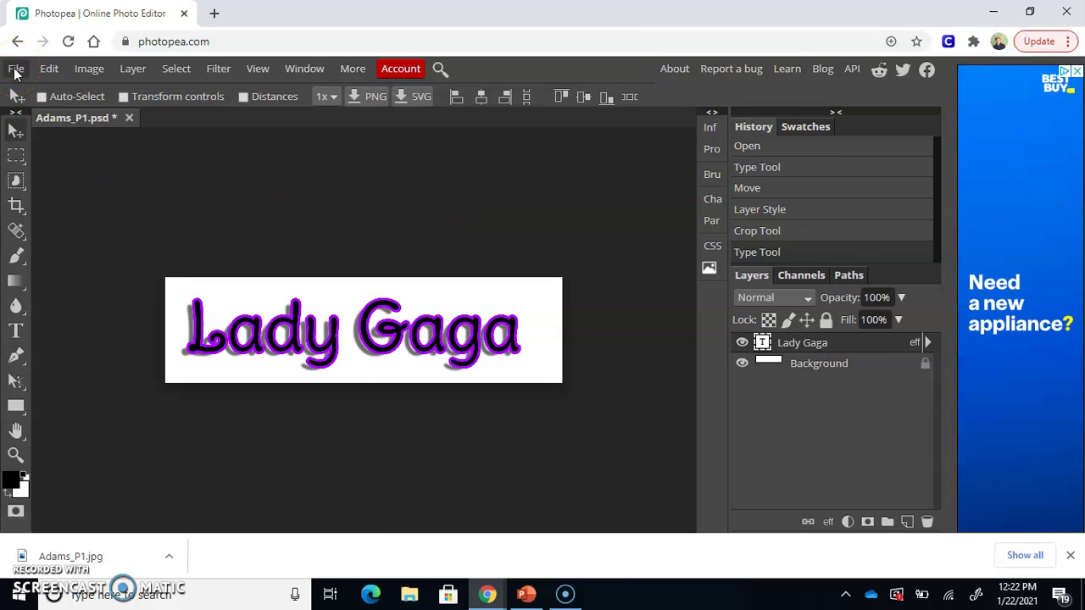
Save the Lady Gaga design as the layered file Adams_P1.psd.
click(16, 70)
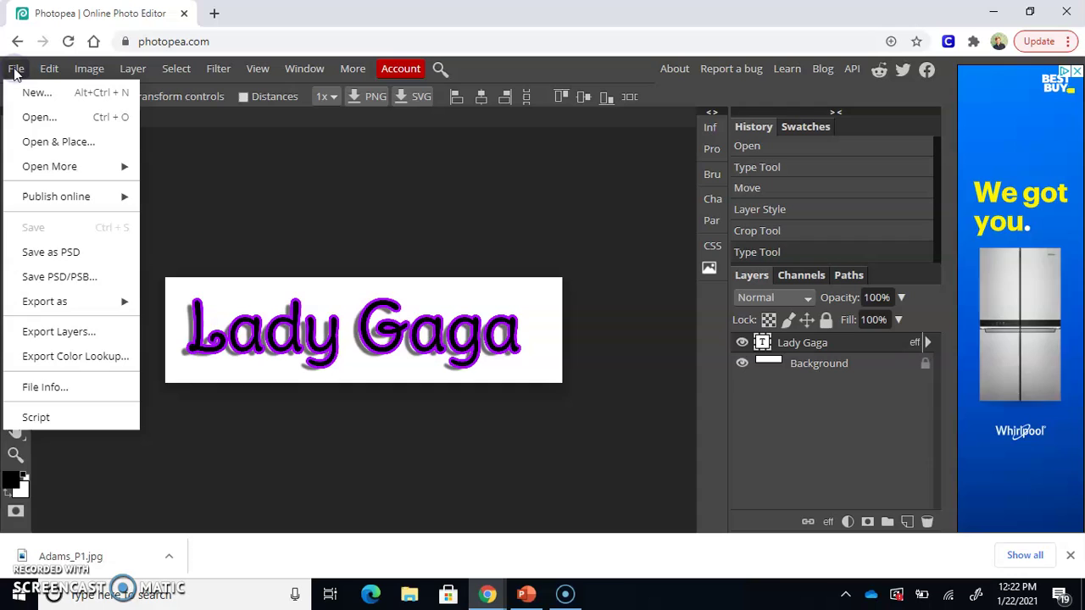
click(15, 70)
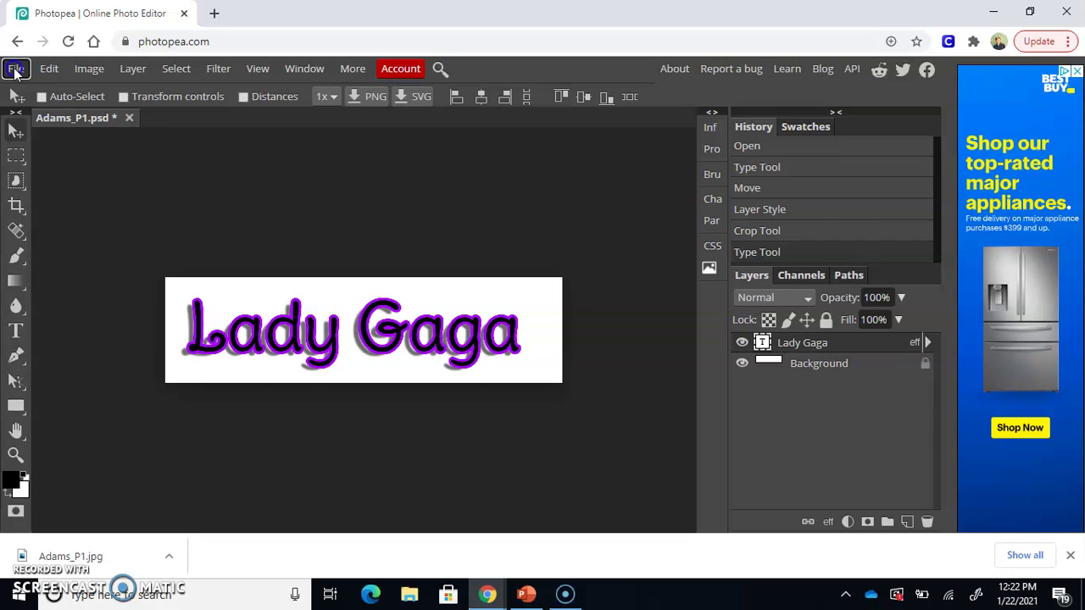
click(15, 71)
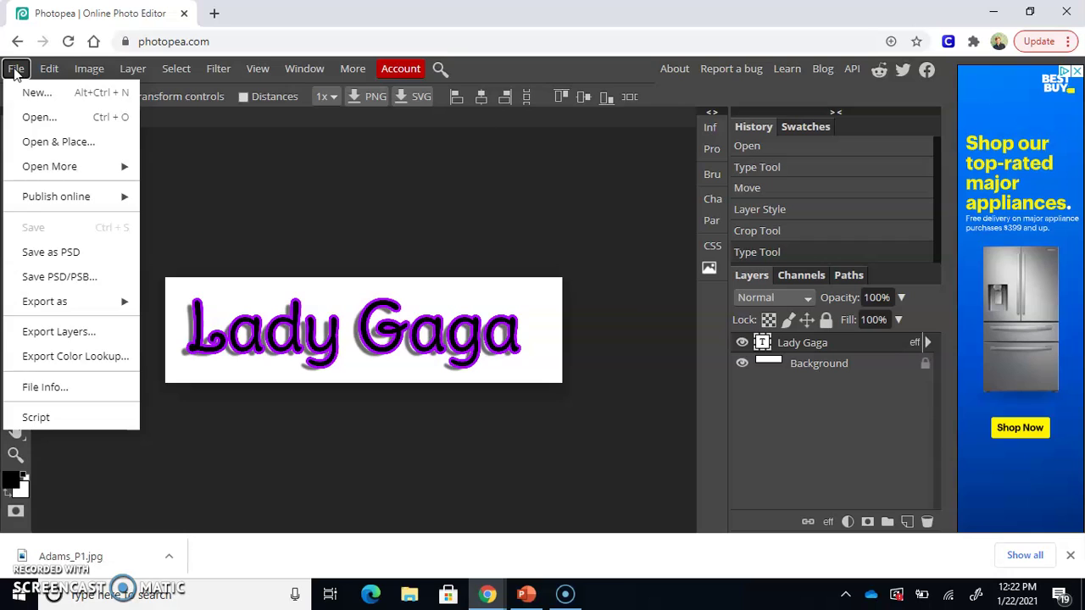
click(103, 255)
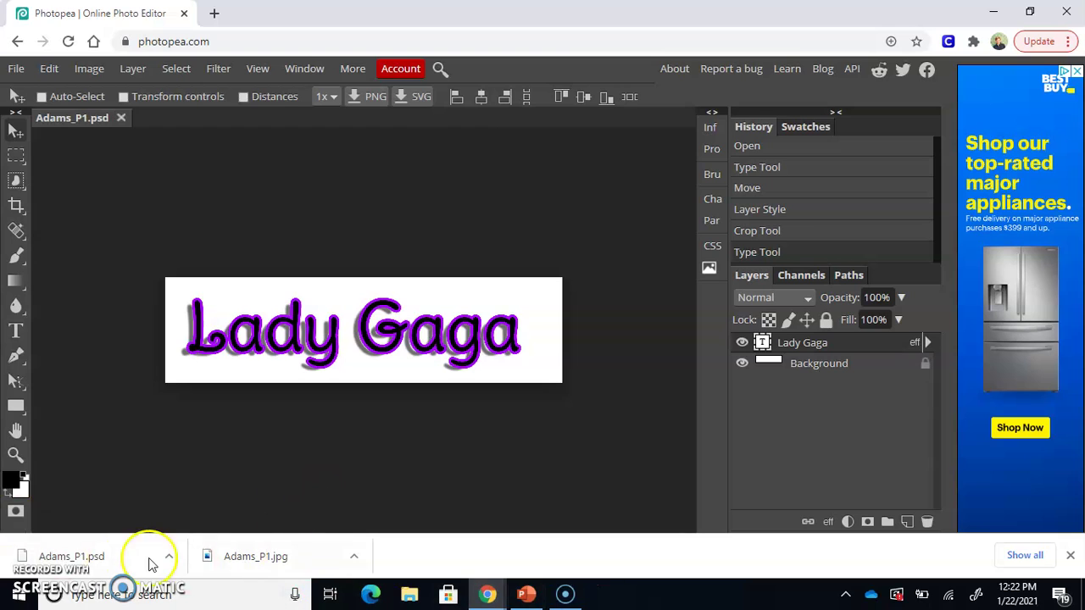
Move the downloaded Adams_P1.psd from Downloads into Pictures and close Explorer.
click(168, 557)
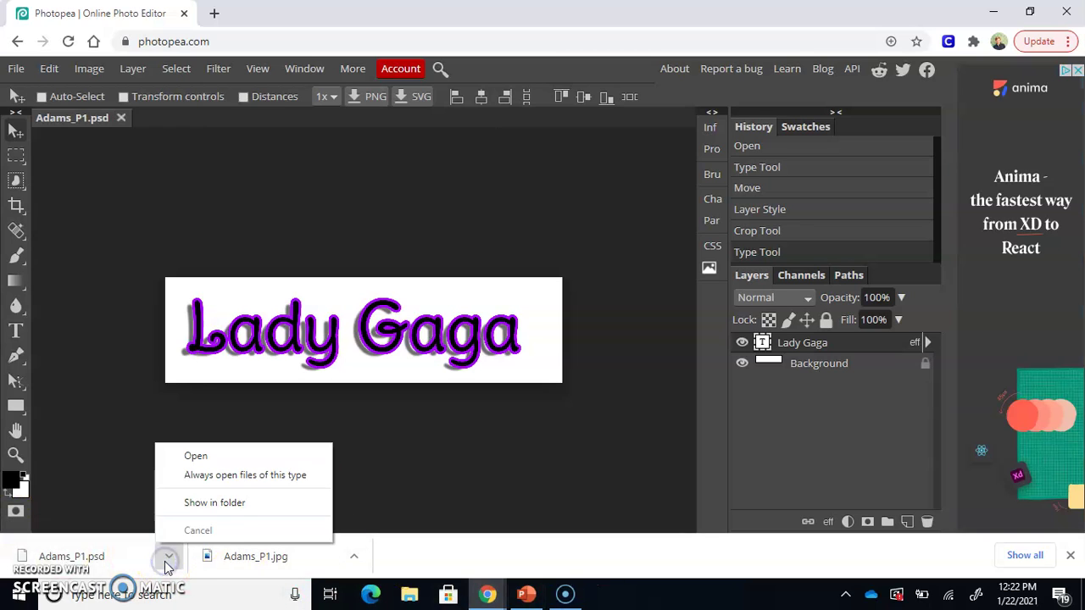
click(216, 503)
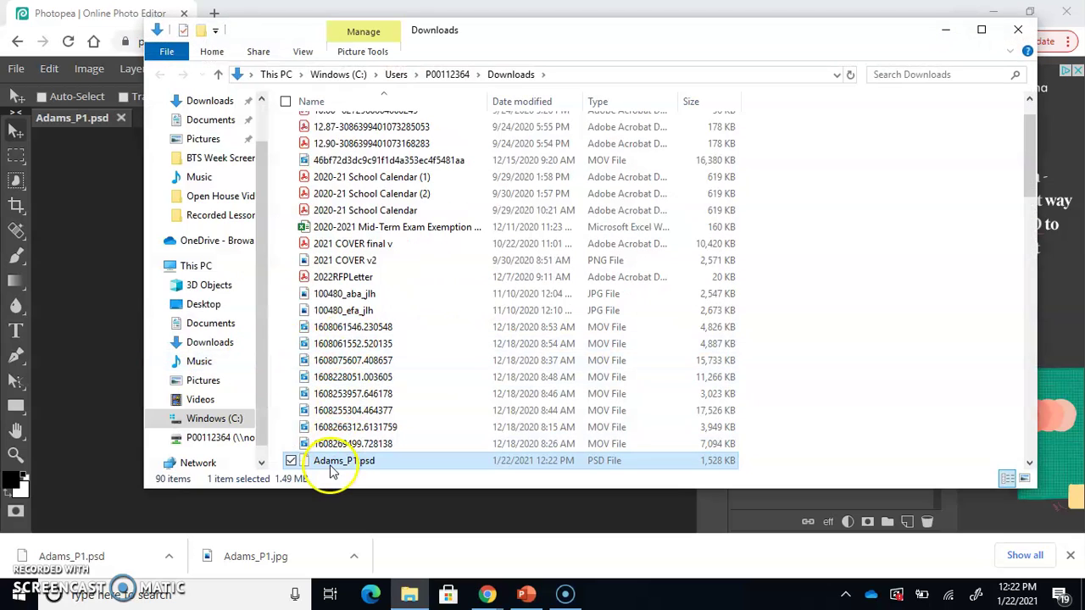
drag(346, 460, 194, 138)
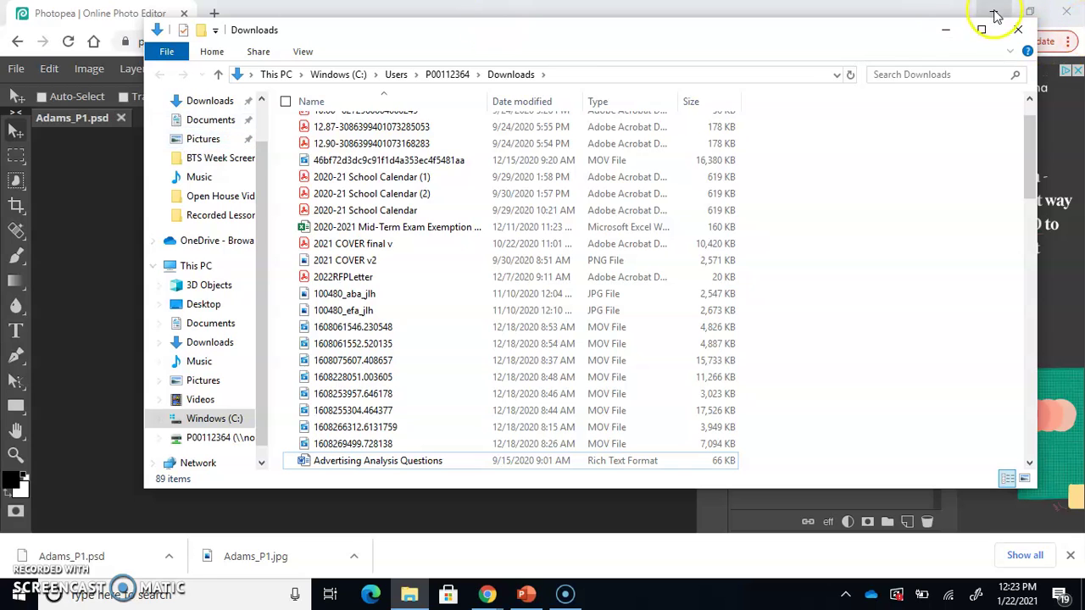
click(1018, 29)
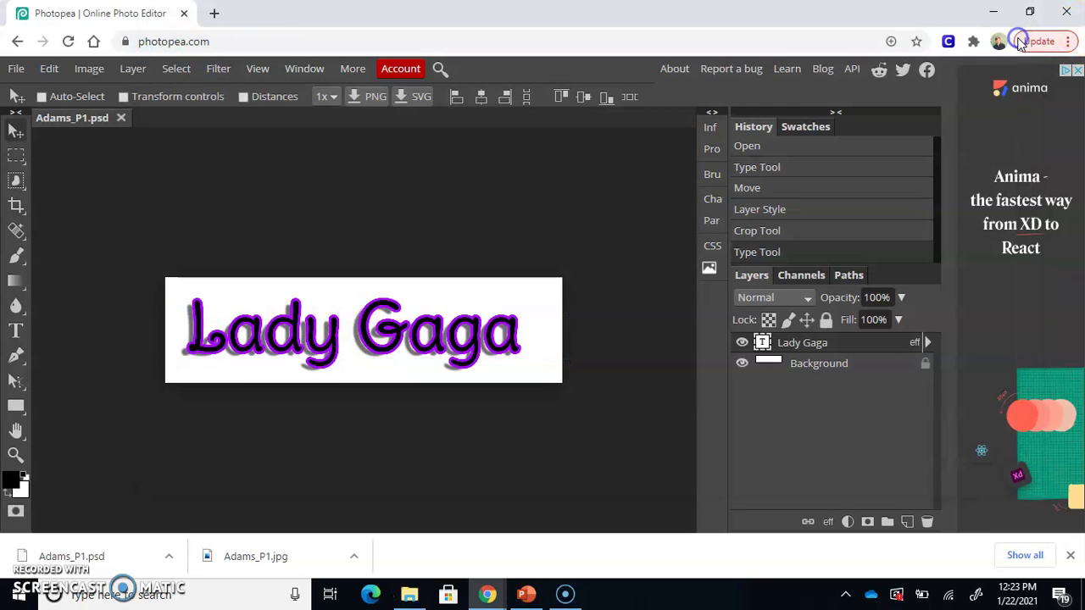
Close the open Adams_P1.psd and reopen it from the Pictures folder.
click(121, 119)
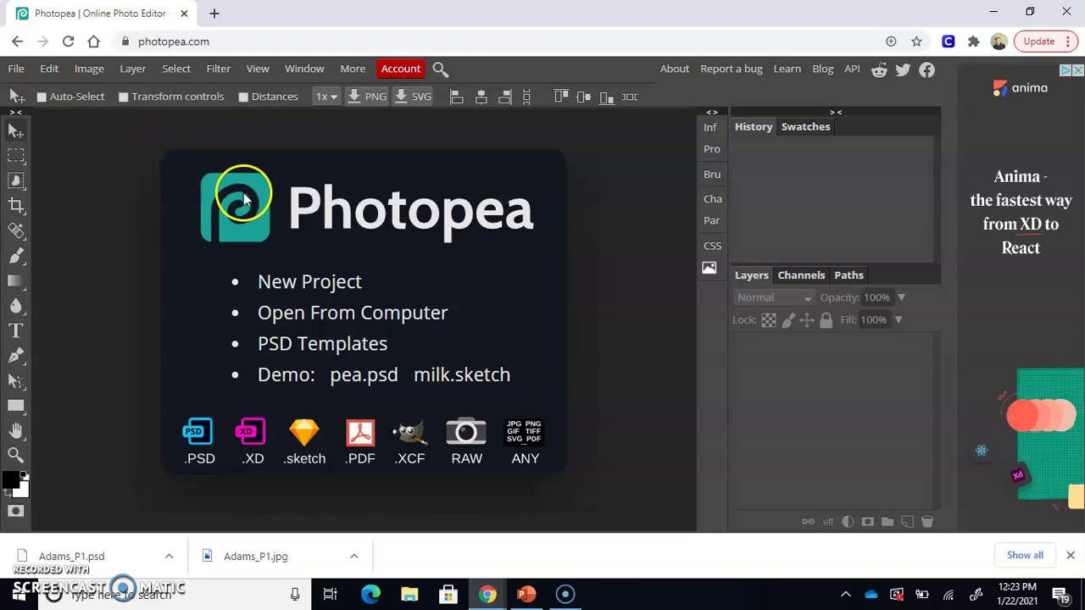
click(414, 314)
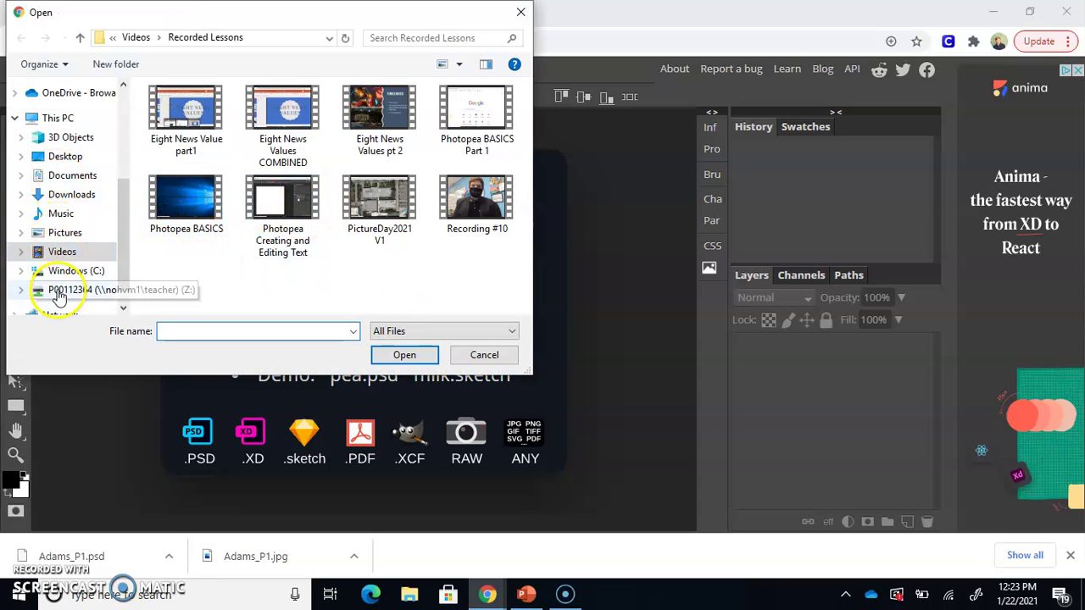
click(61, 232)
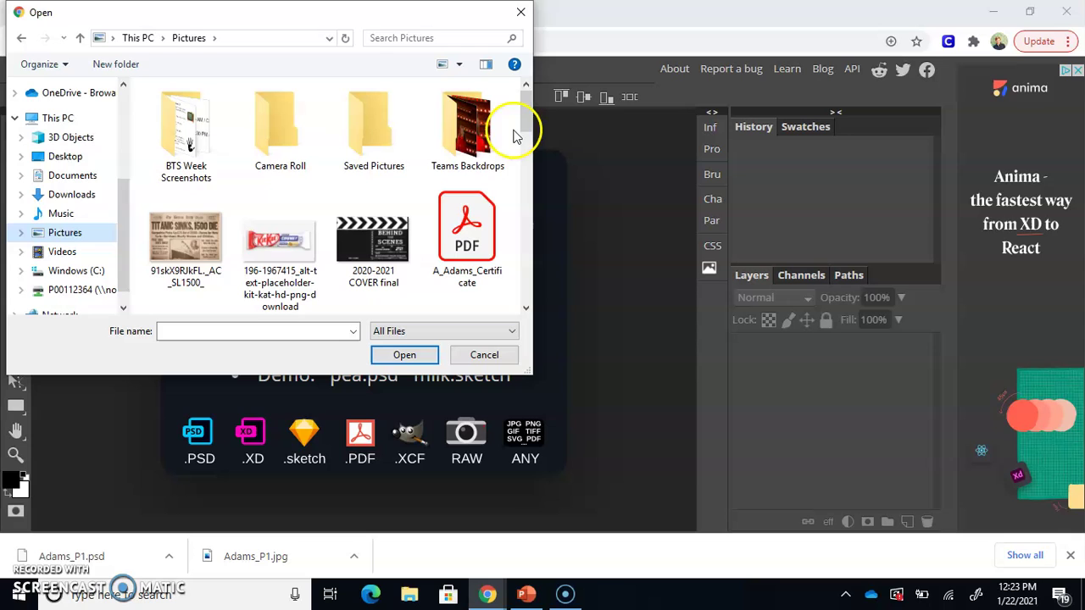
drag(530, 107, 523, 150)
double_click(303, 244)
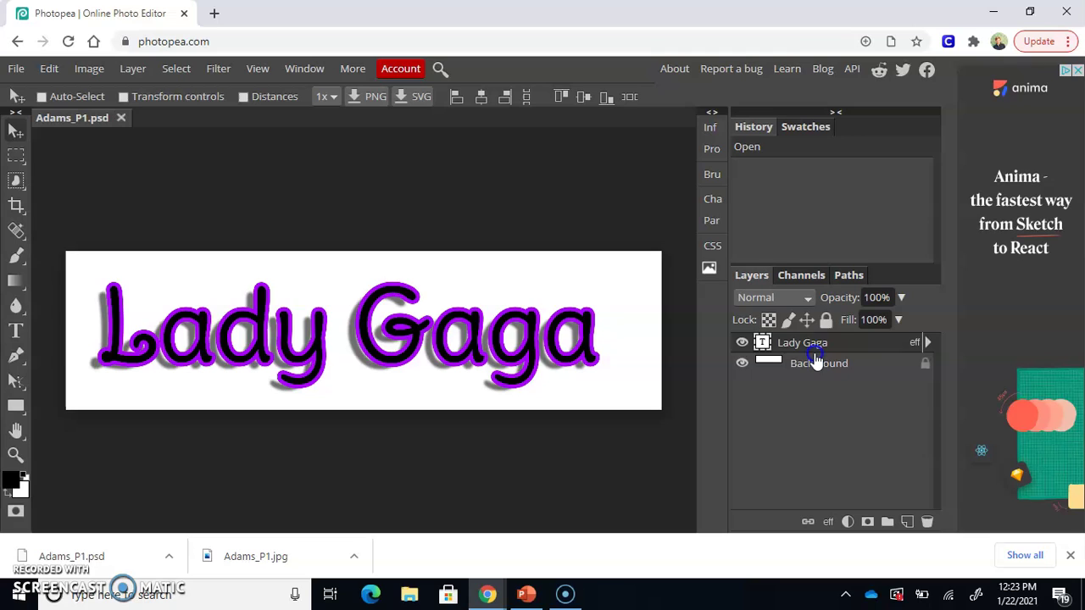
Confirm the Background layer survived and dismiss the browser's downloads bar.
click(815, 363)
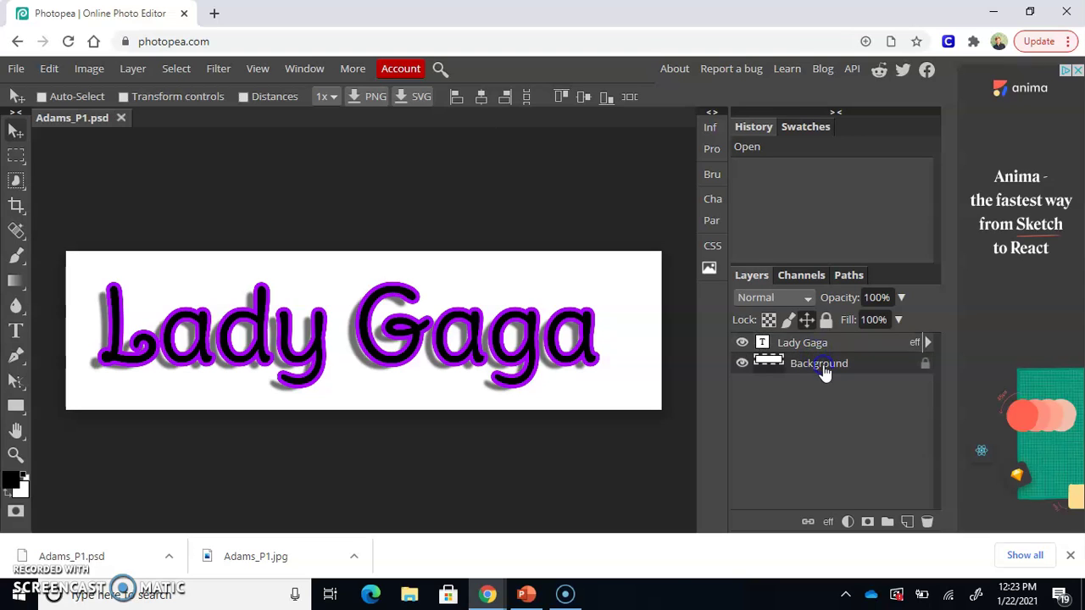
click(145, 484)
click(1071, 556)
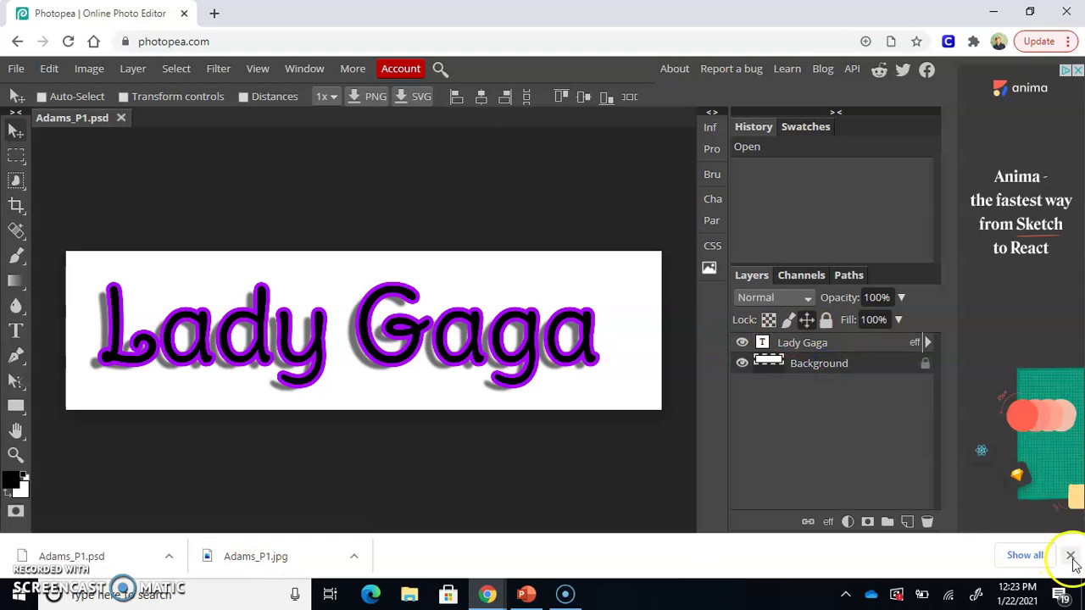
click(410, 329)
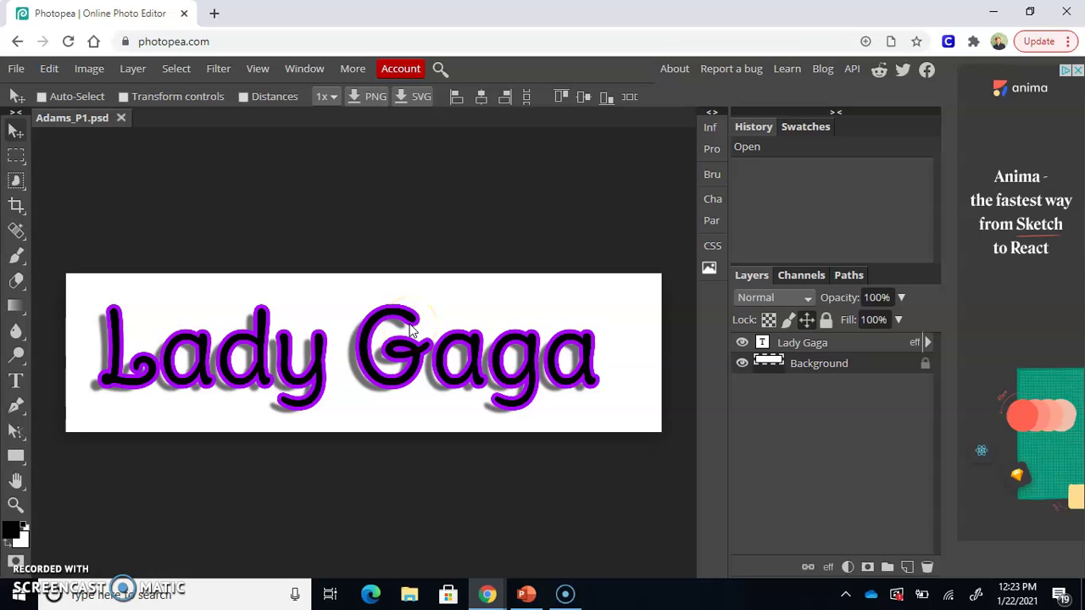